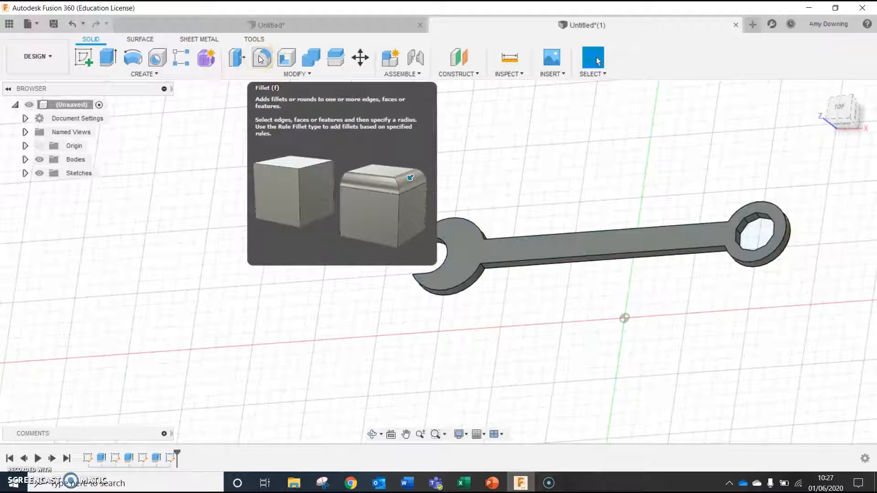
- Fillet the eight outline edges of the spanner's top face, including the open jaw but not the ring hole, with a 2 mm radius
left_click(569, 245)
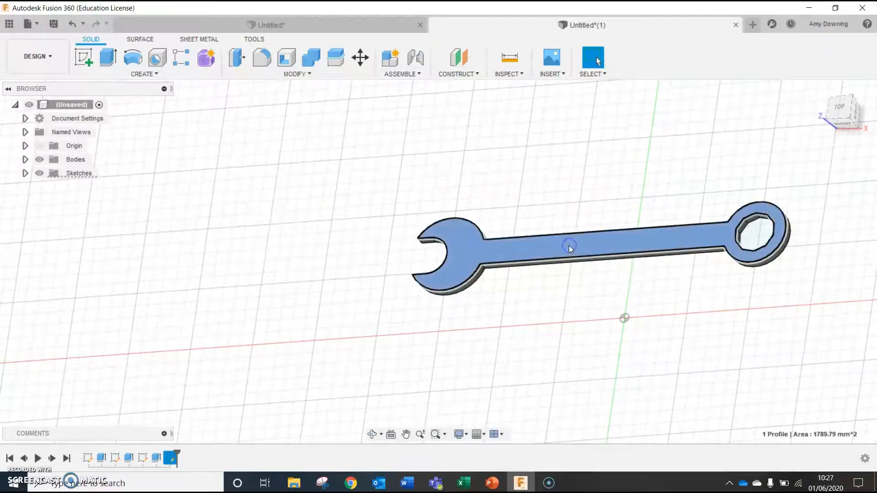
left_click(262, 58)
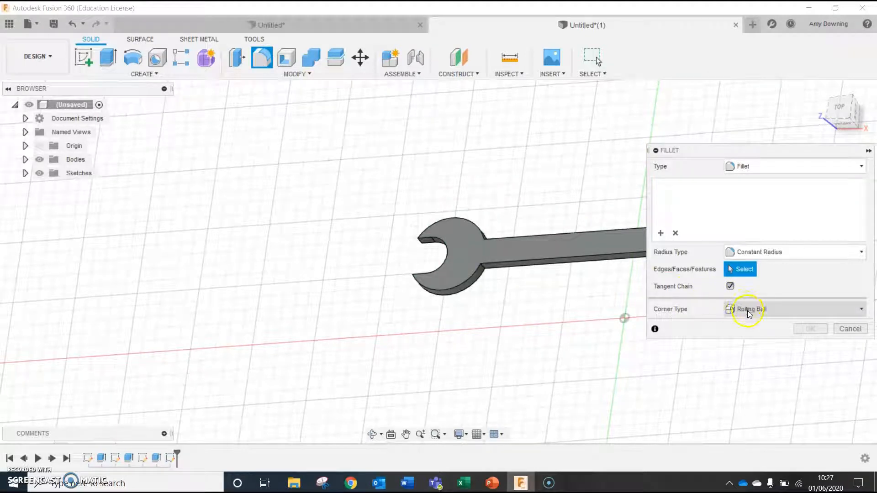
left_click(542, 259)
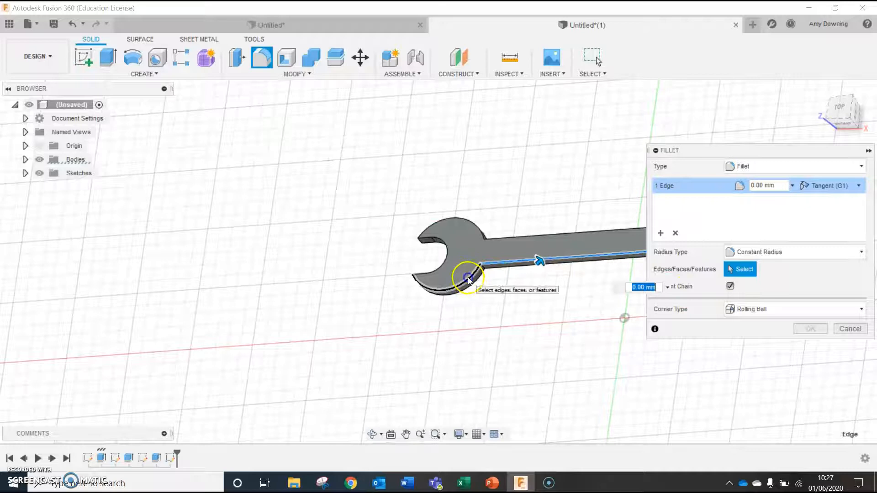
left_click(468, 278)
left_click(438, 226)
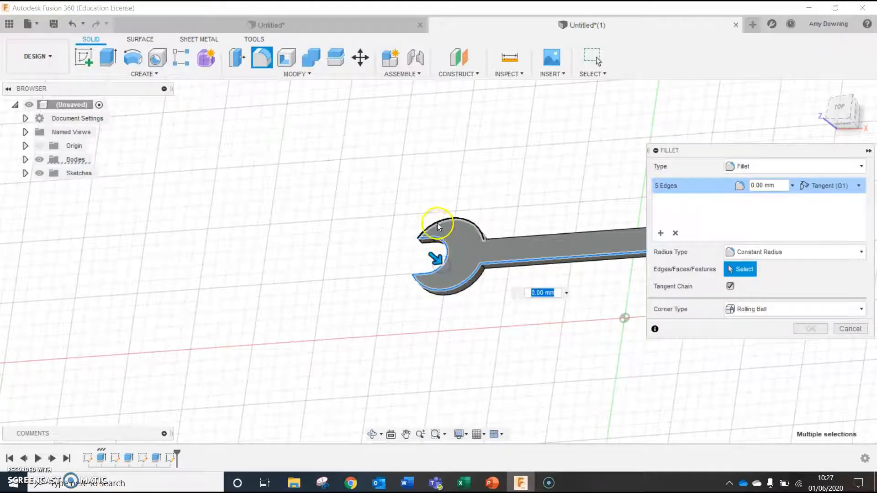
left_click(521, 238)
left_click(570, 281)
middle_click_drag(570, 281, 506, 303, "shift")
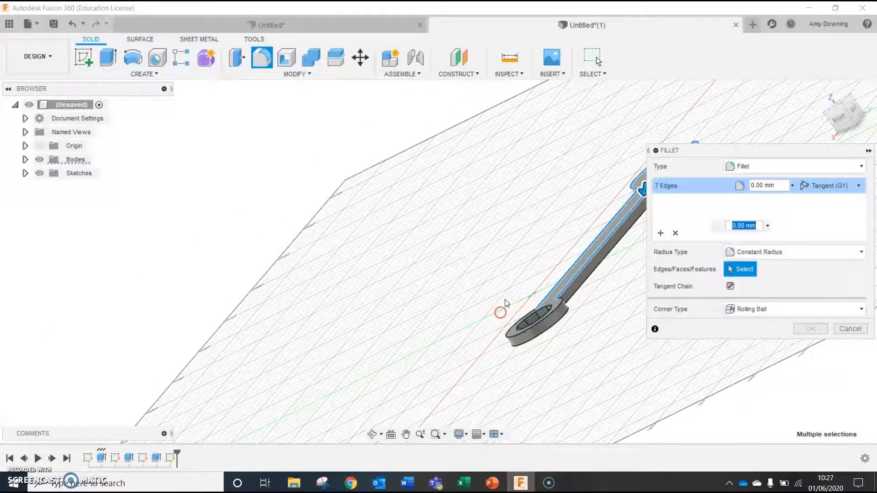
left_click(550, 322)
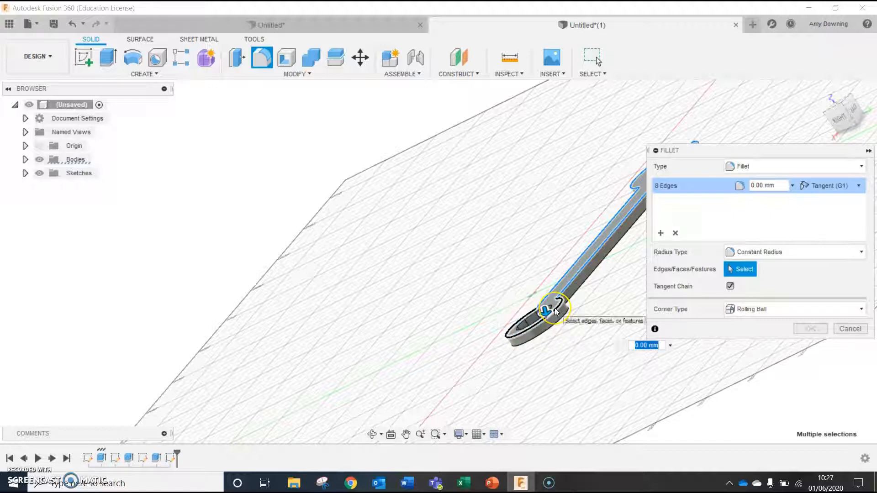
left_click_drag(556, 311, 551, 309)
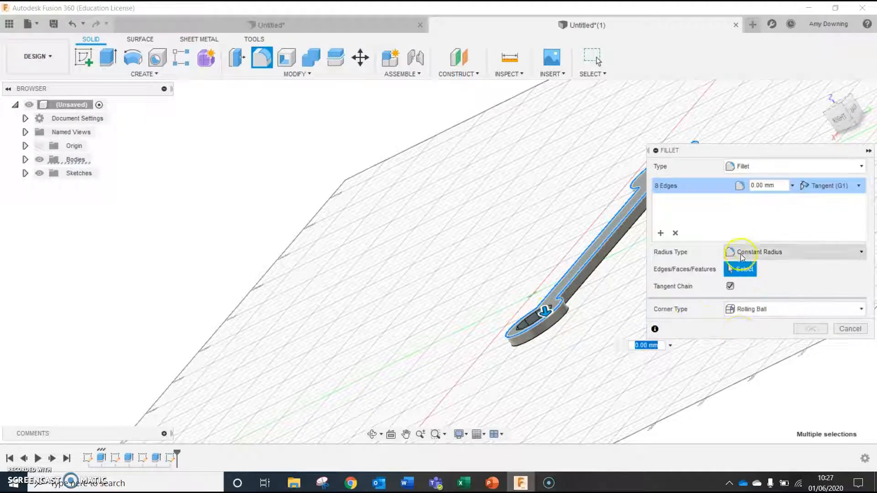
left_click(769, 183)
left_click(771, 187)
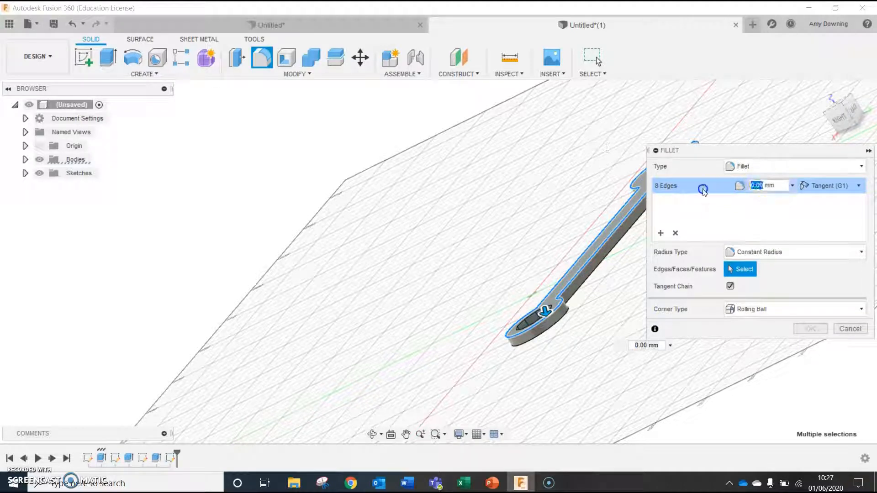
type("1")
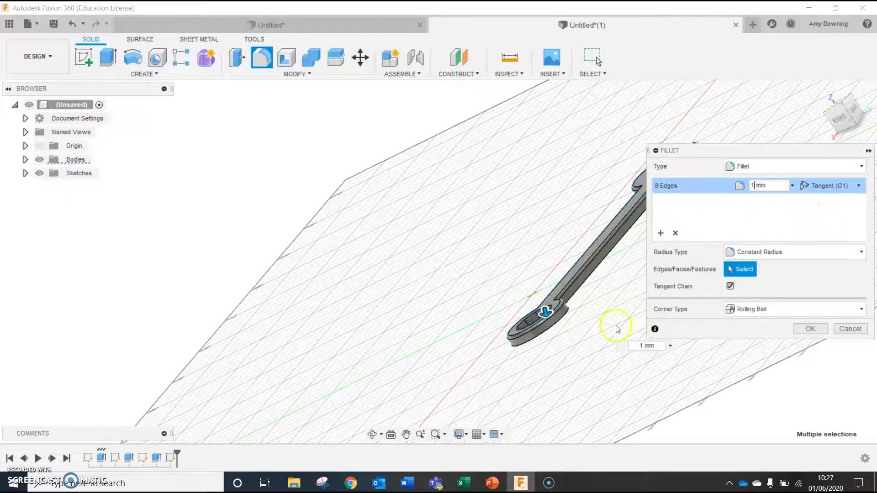
scroll(544, 319, "up", 5)
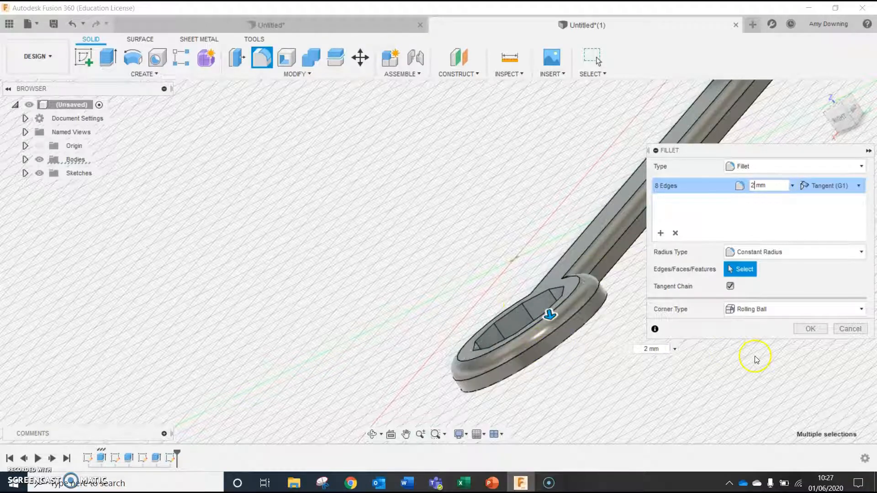
left_click(809, 329)
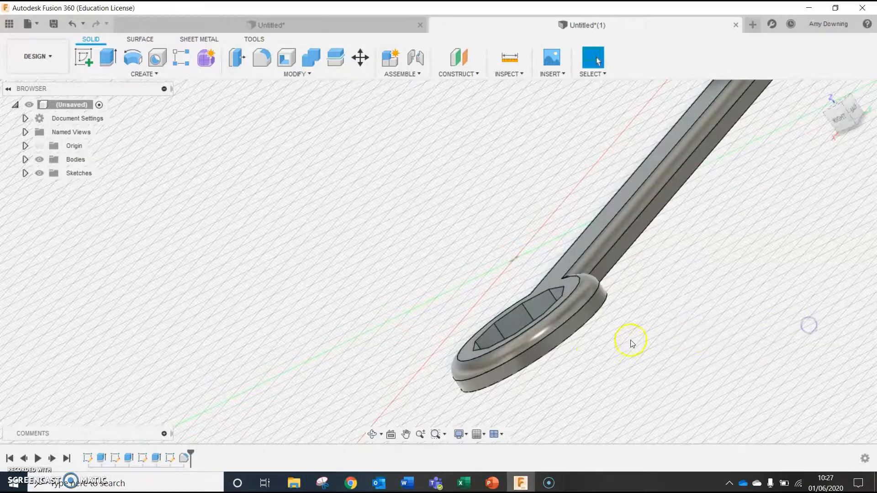
- Fillet the matching eight outline edges on the spanner's underside with a 2 mm constant radius, leaving the ring hole sharp
middle_click_drag(683, 327, 607, 91, "shift")
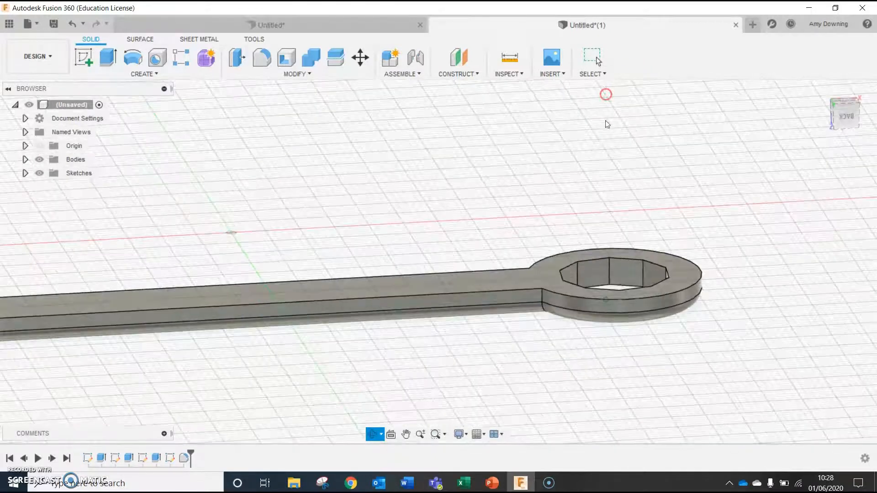
left_click(570, 297)
left_click(523, 296, "shift")
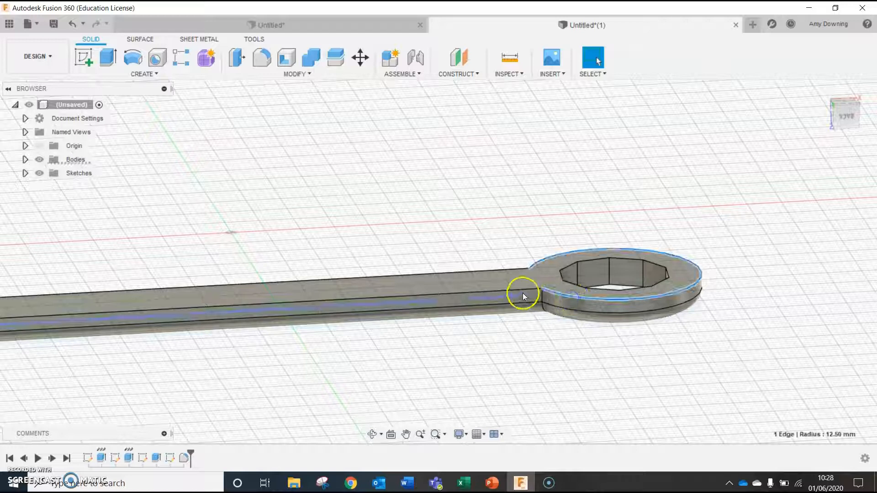
left_click(510, 270, "shift")
scroll(362, 288, "down", 3)
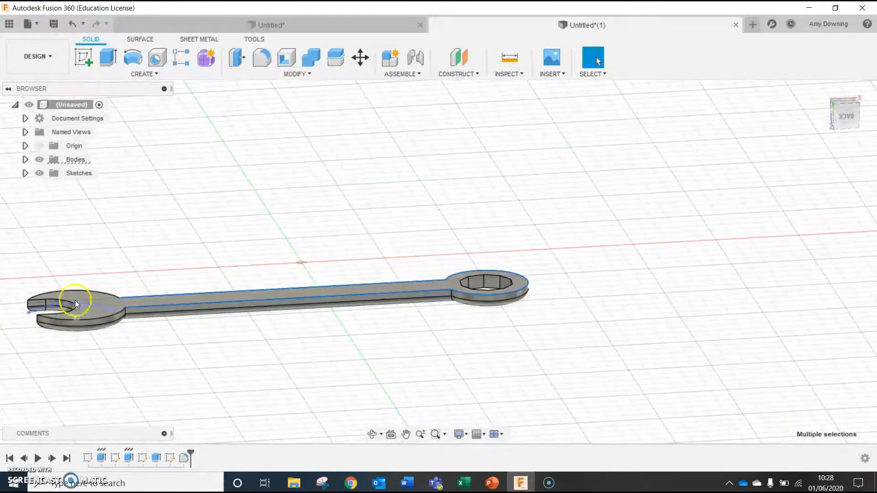
scroll(75, 300, "up", 4)
left_click(125, 346, "shift")
left_click(155, 295, "shift")
left_click(74, 319, "shift")
left_click(32, 332, "shift")
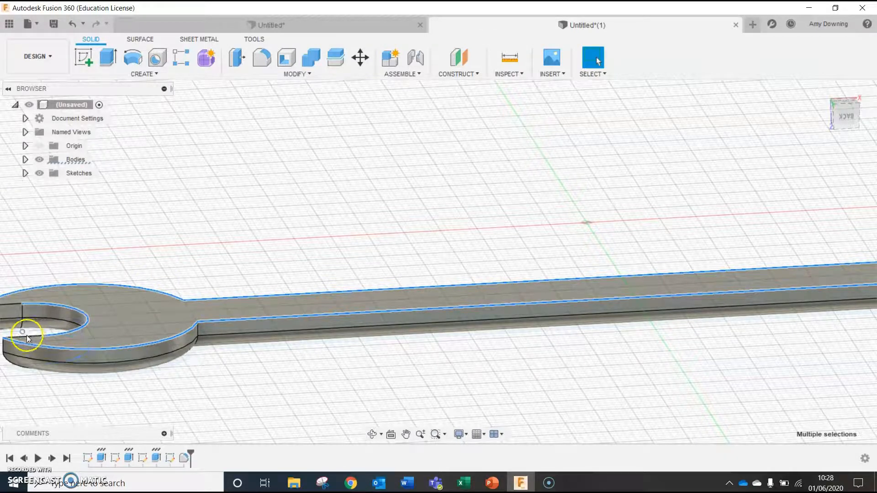
left_click(18, 303, "shift")
left_click(161, 315, "shift")
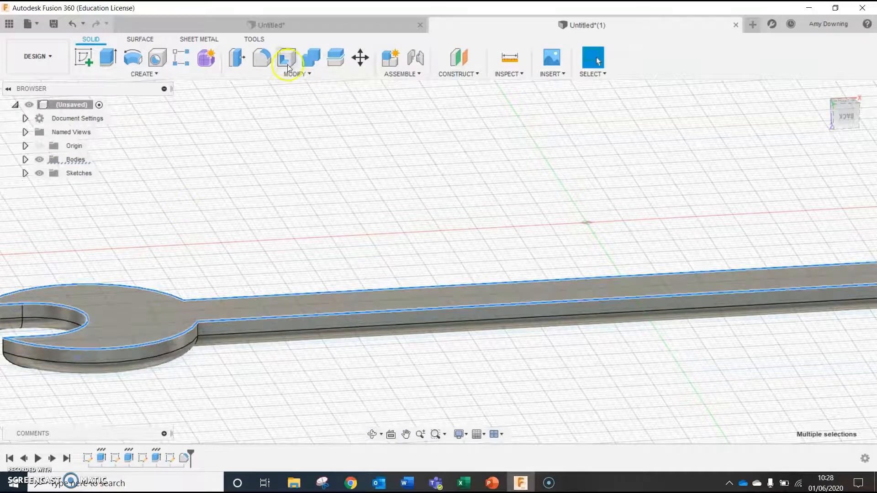
left_click(262, 58)
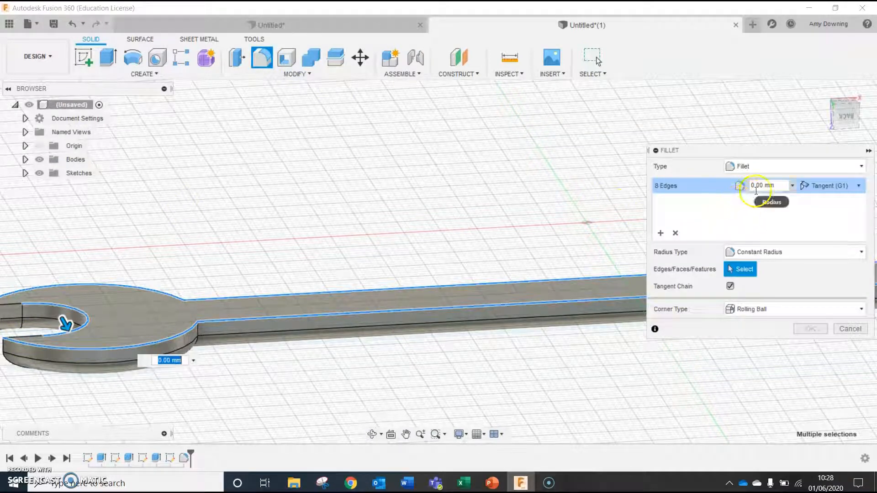
type("2")
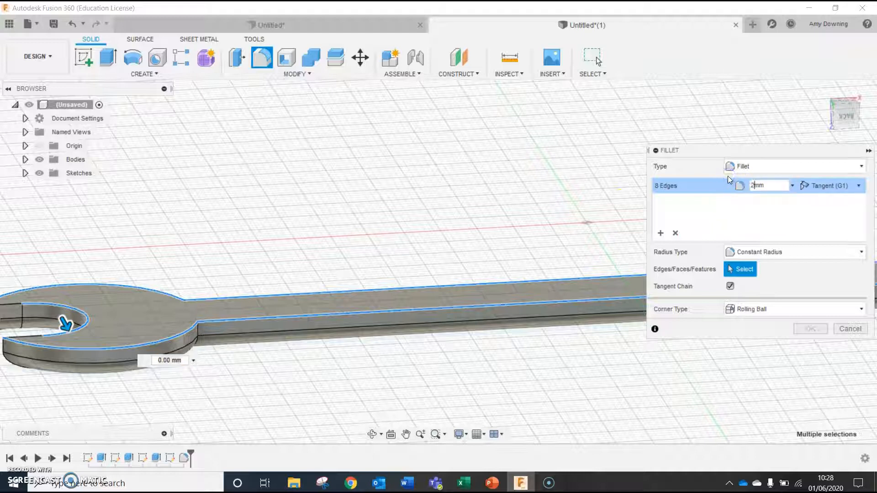
left_click(814, 331)
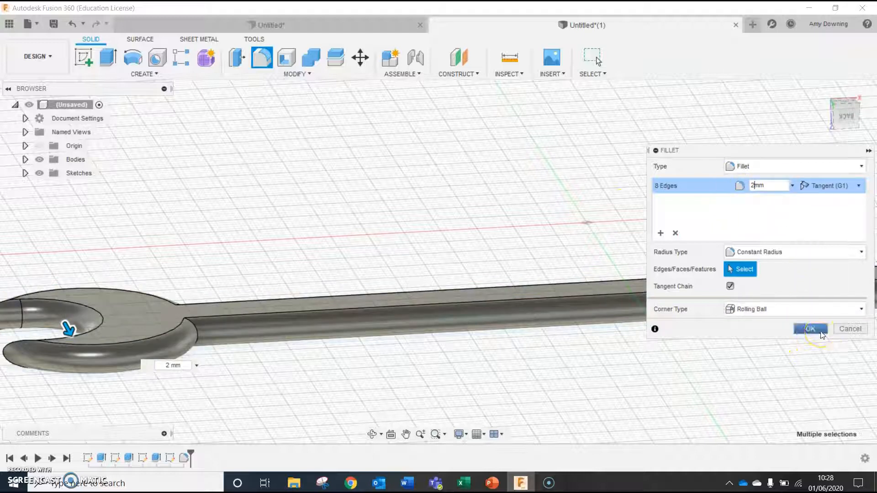
- Create a new sketch on the flat top face of the spanner
middle_click_drag(475, 356, 397, 121, "shift")
middle_click_drag(487, 244, 451, 123, "shift")
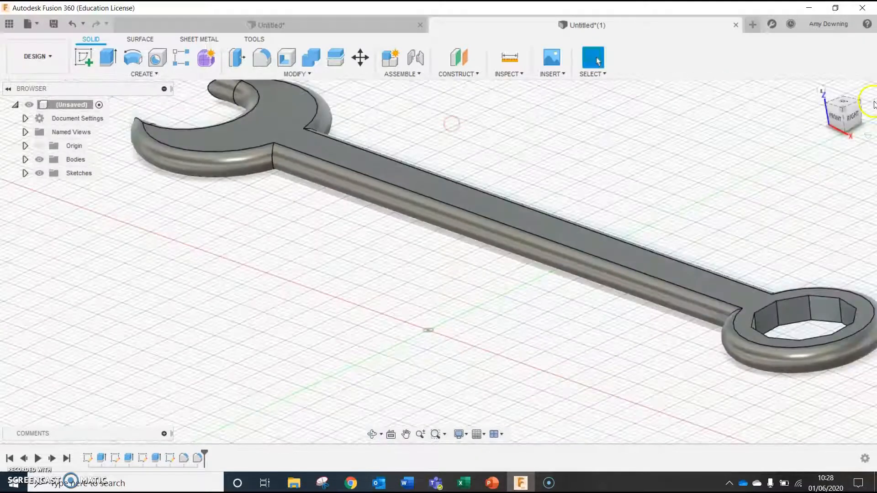
left_click(840, 109)
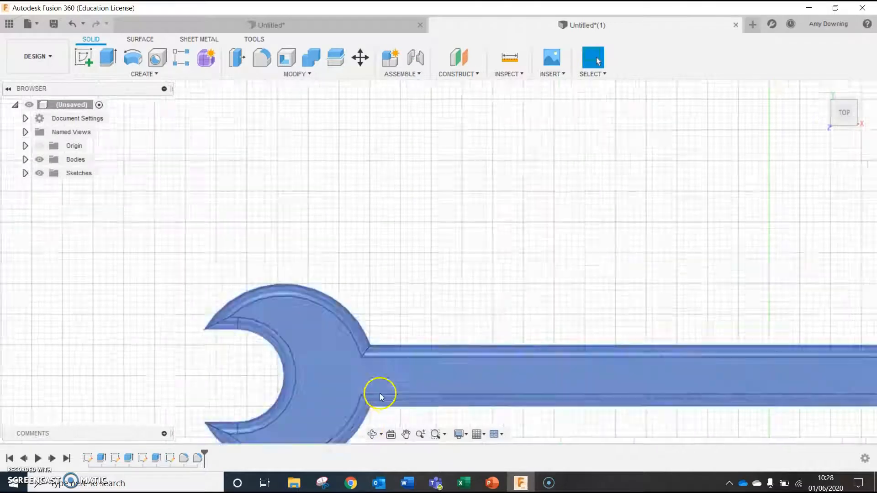
scroll(381, 395, "down", 6)
scroll(624, 413, "up", 3)
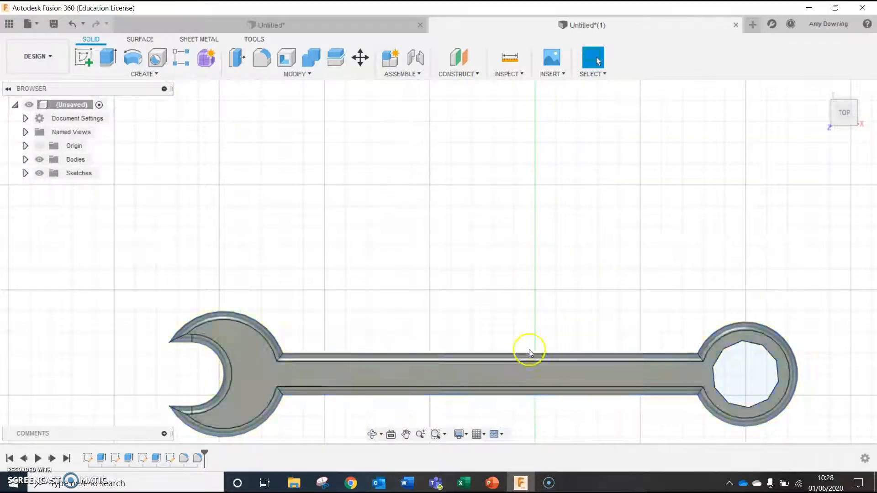
scroll(521, 365, "up", 2)
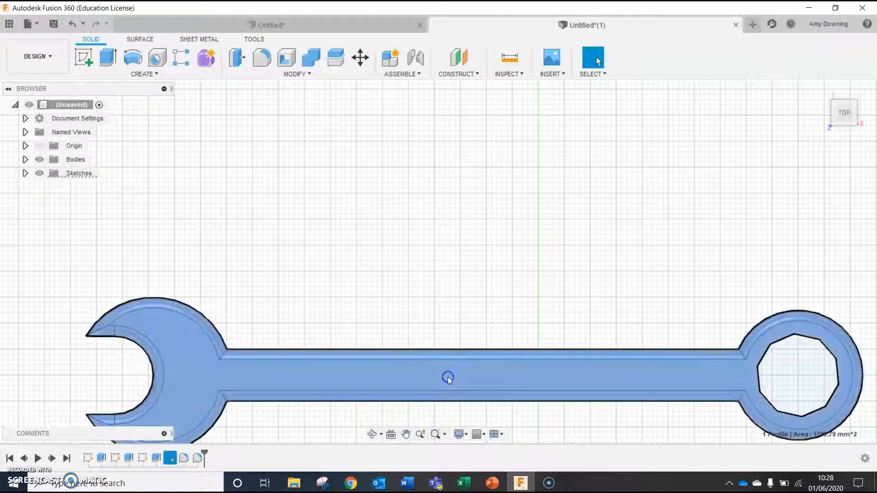
right_click(448, 378)
left_click(444, 410)
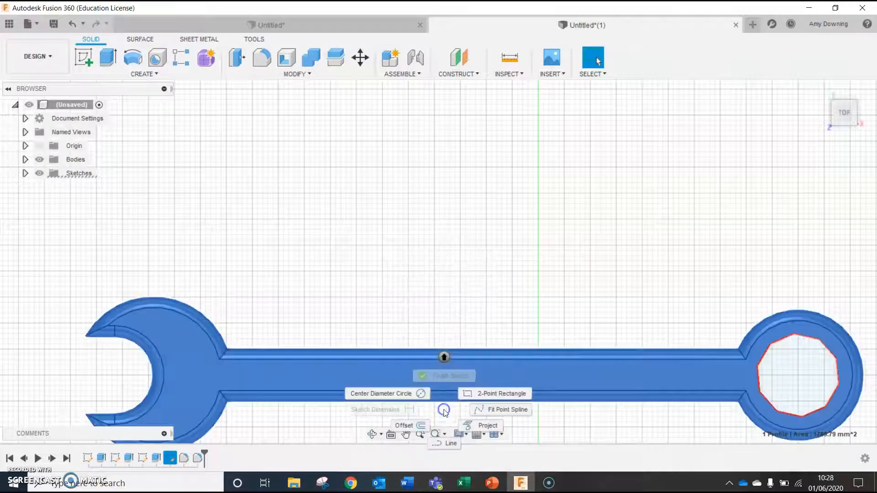
left_click(151, 74)
left_click(79, 58)
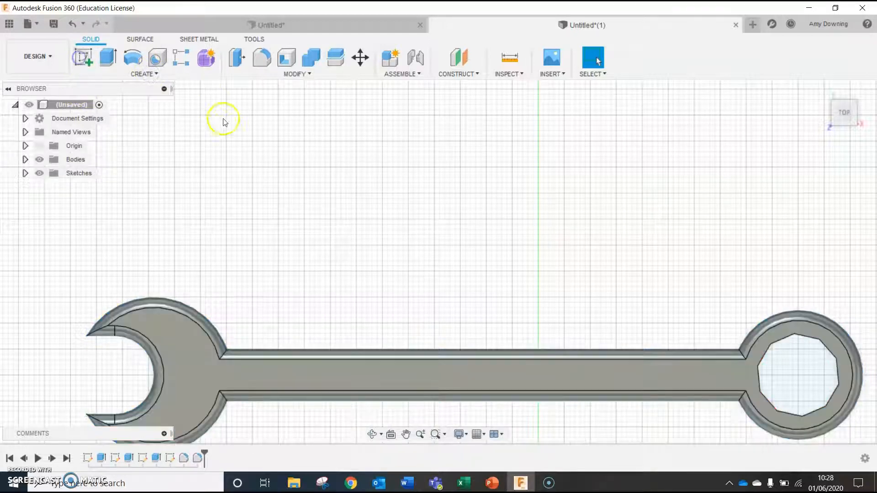
left_click(84, 59)
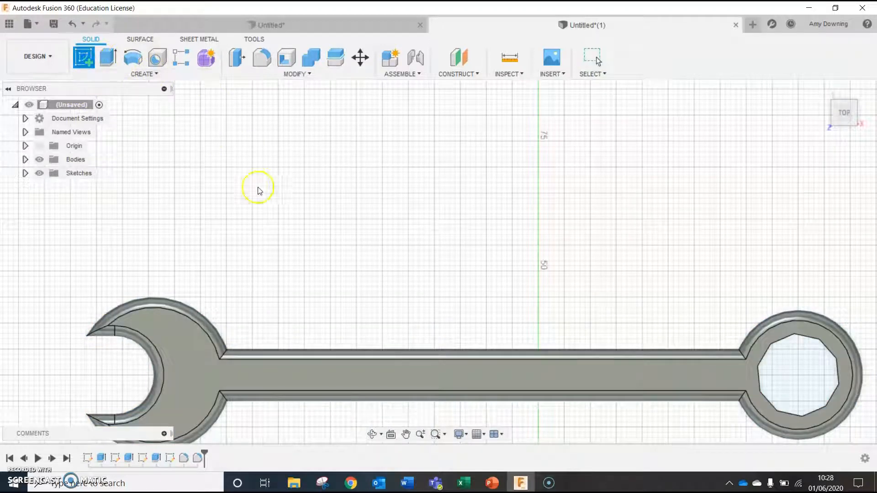
left_click(490, 379)
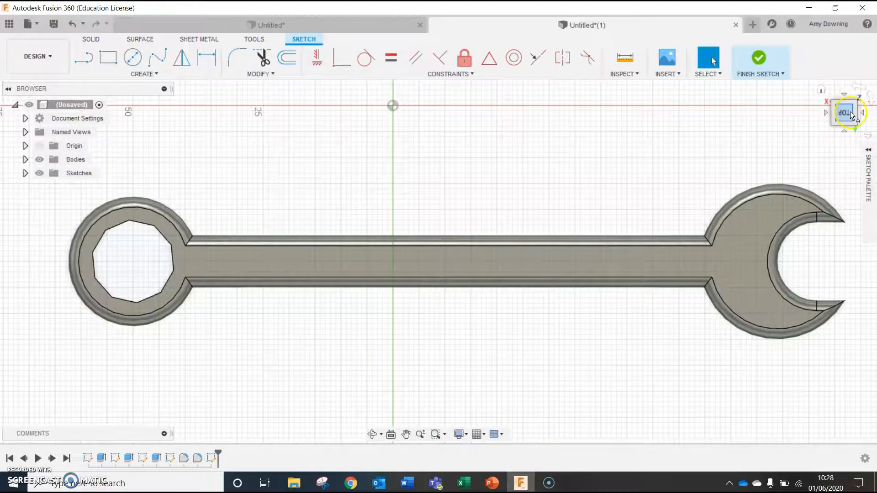
mouse_move(847, 122)
left_mouse_down()
mouse_move(583, 156)
mouse_move(484, 191)
left_mouse_up()
left_click(487, 242)
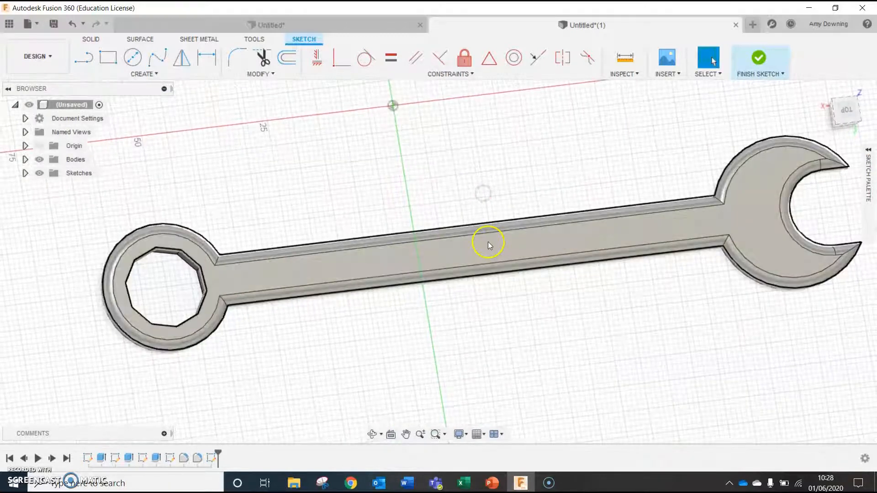
right_click(489, 247)
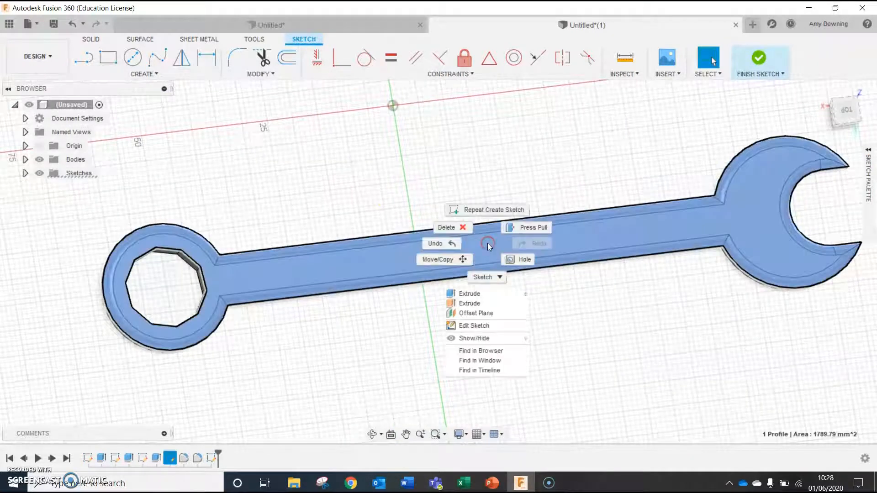
left_click(489, 273)
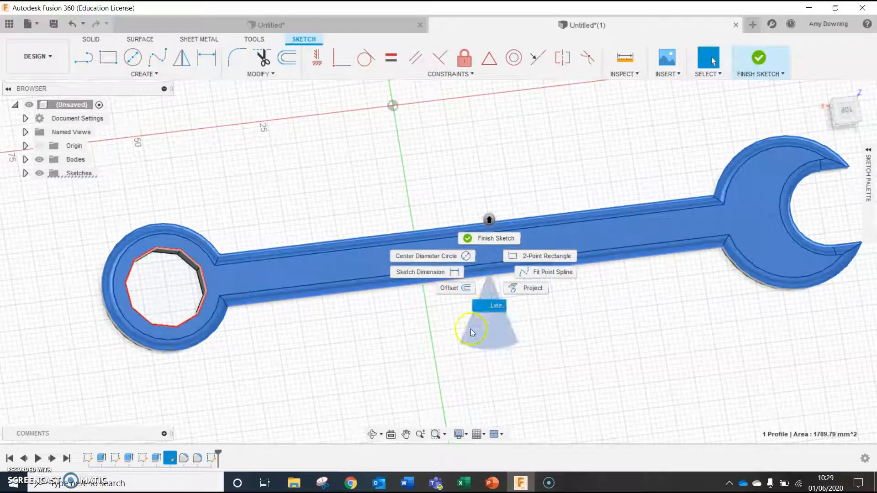
- Place the teacher's title and surname as sketch text on the spanner's handle near the ring end, 6 mm high
left_click(142, 73)
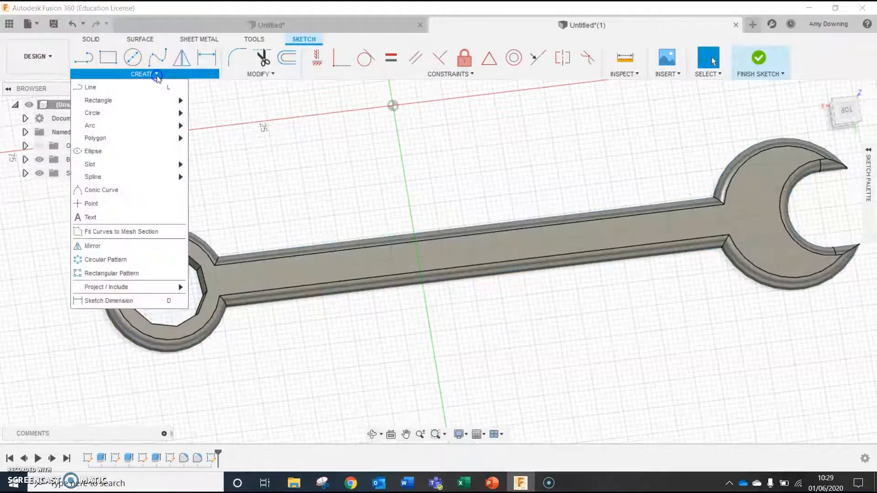
left_click(155, 216)
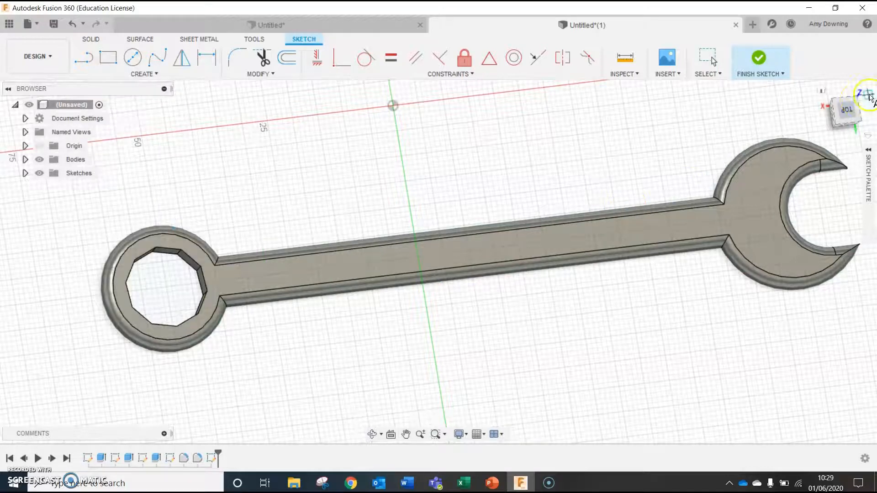
left_click(845, 110)
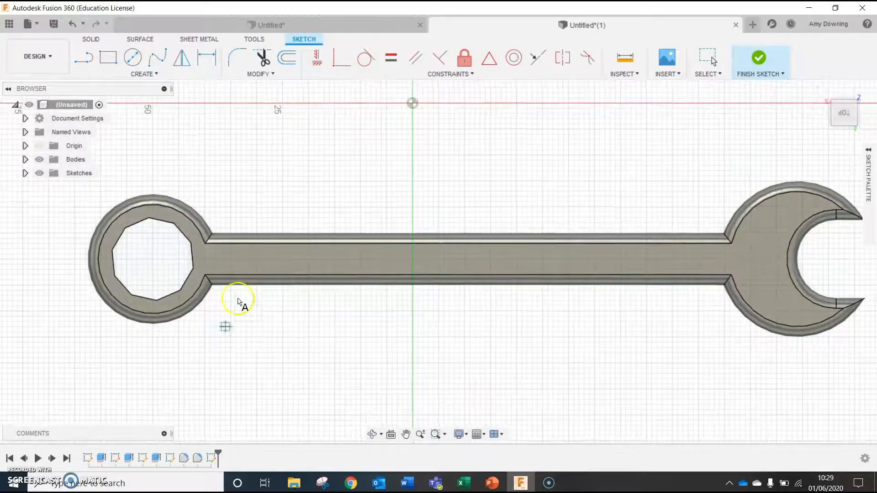
left_click(258, 273)
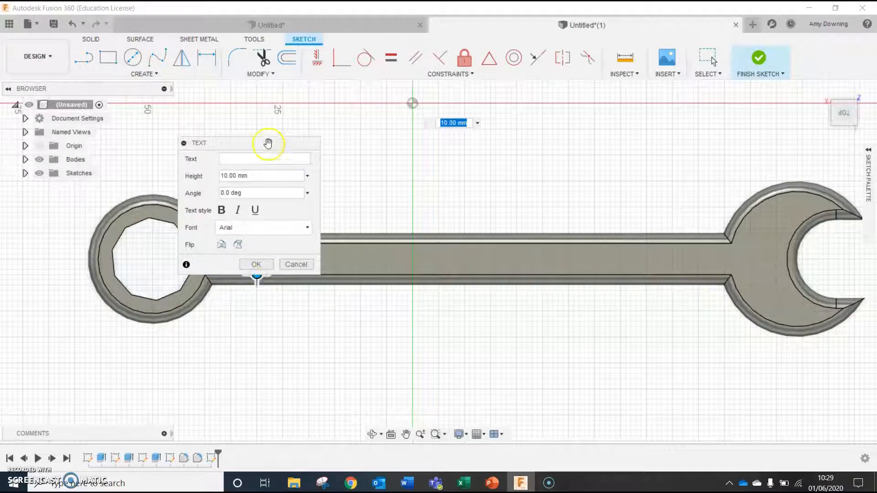
left_click(256, 158)
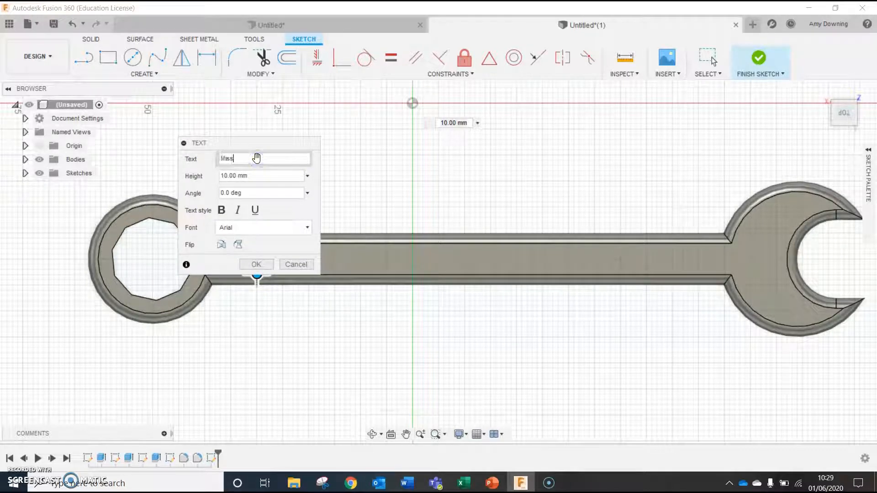
type("Miss Downing")
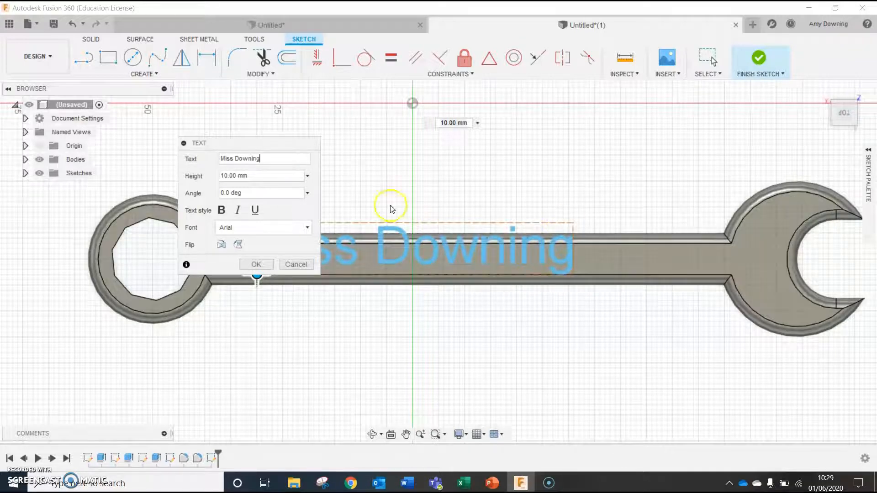
left_click(274, 176)
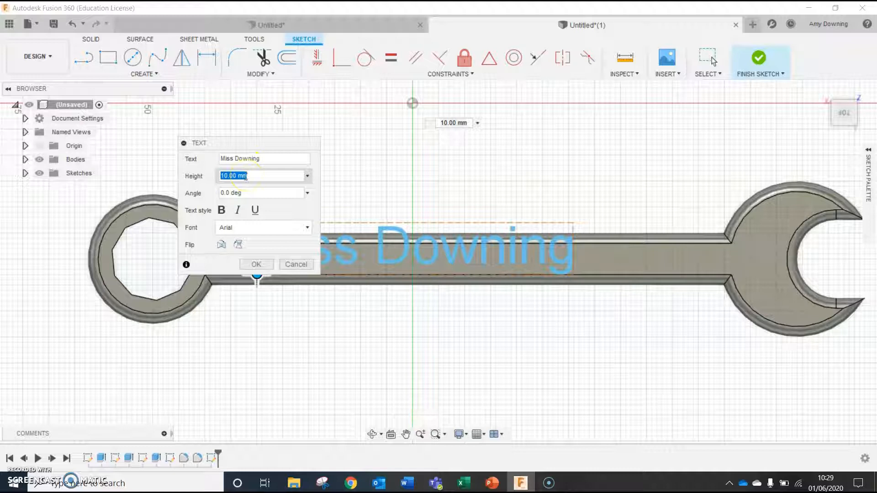
type("8")
left_click(256, 265)
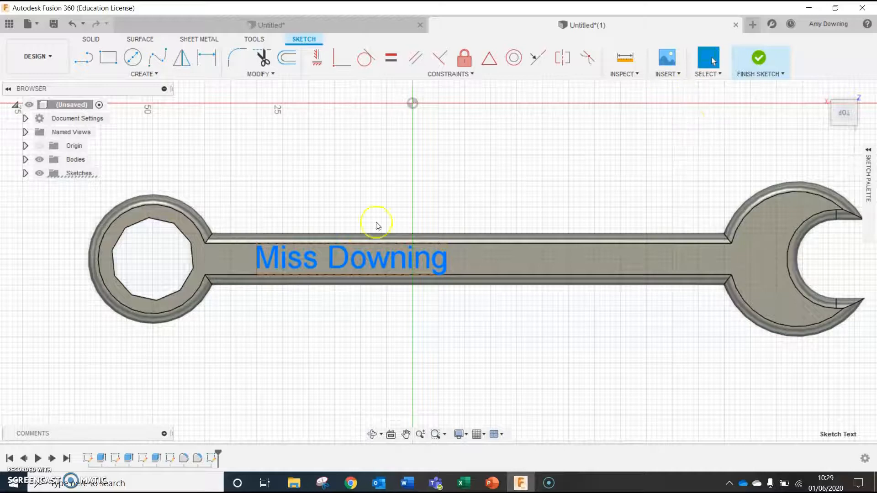
- Move the name text to the middle of the handle and set its font to bold Bahnschrift SemiLight
mouse_move(339, 259)
left_mouse_down()
mouse_move(410, 265)
mouse_move(452, 251)
mouse_move(437, 257)
left_mouse_up()
double_click(437, 257)
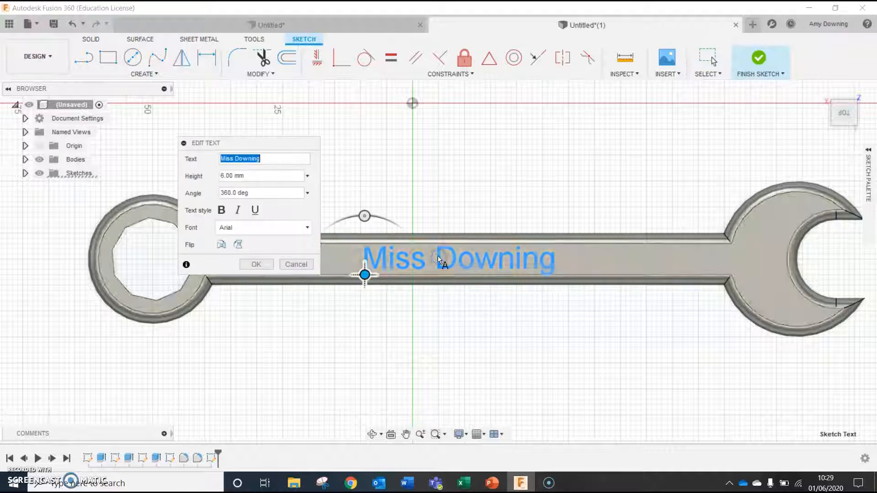
left_click(268, 227)
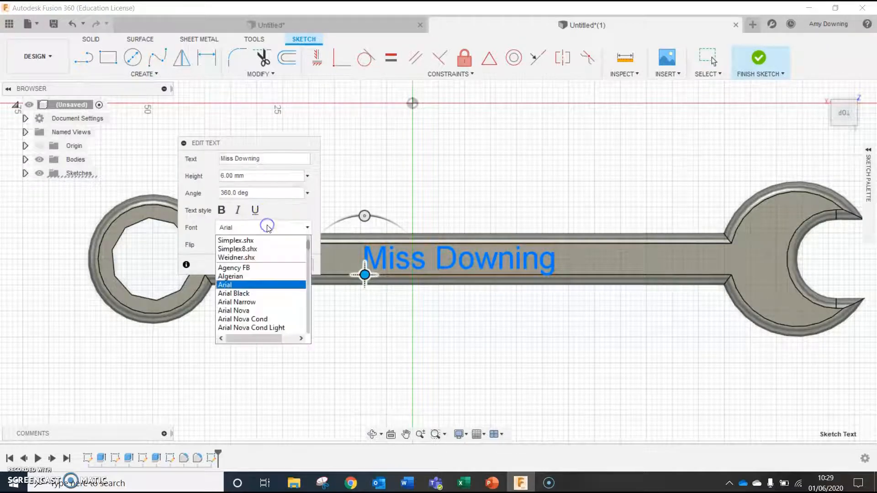
scroll(269, 319, "down", 5)
left_click(273, 300)
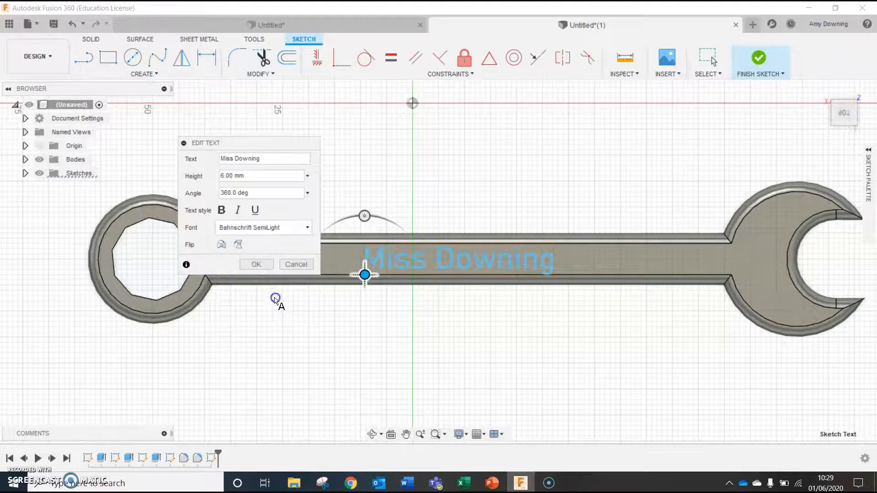
left_click(221, 210)
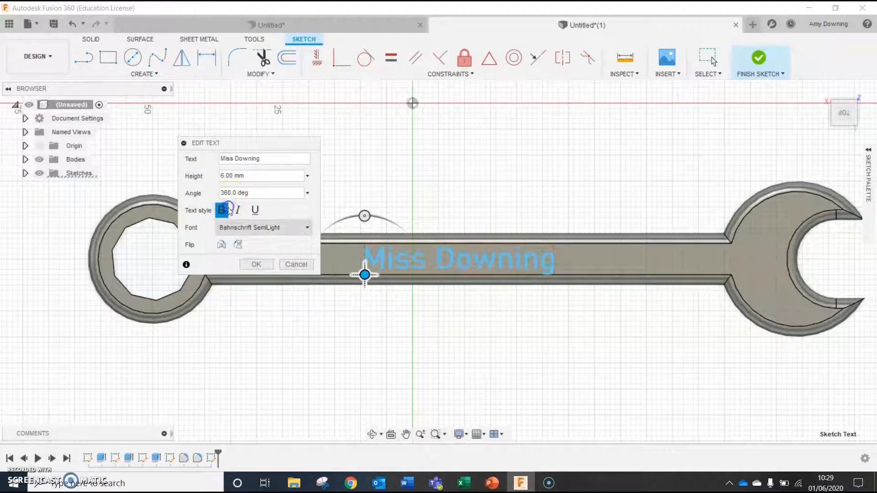
left_click(271, 262)
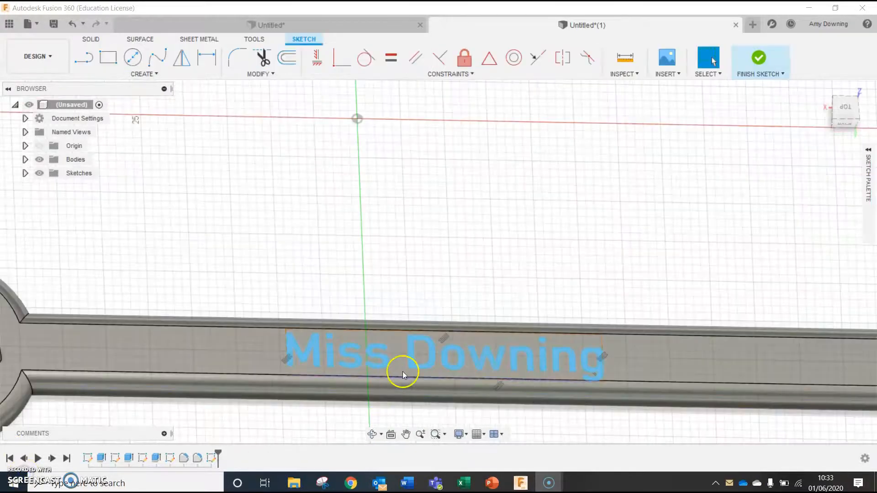
- Set up an upward extrusion of the handle's name text with a 5 mm distance and the New Body operation
left_click(402, 371)
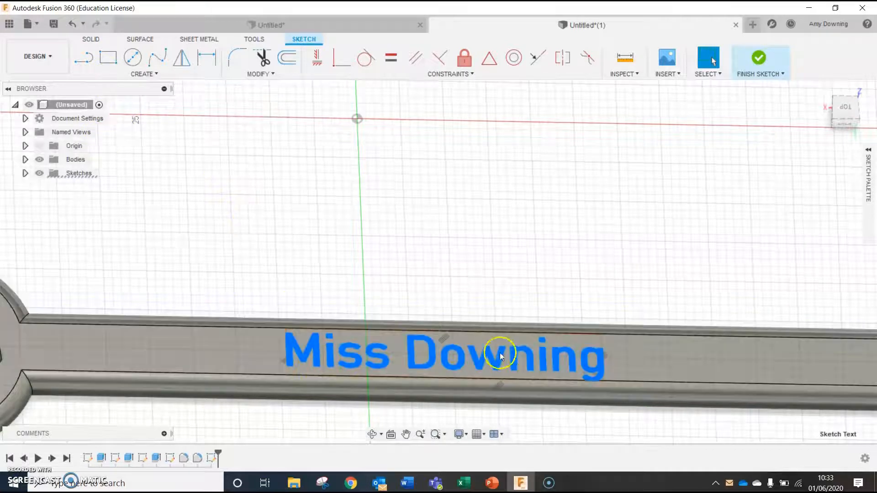
left_click(93, 39)
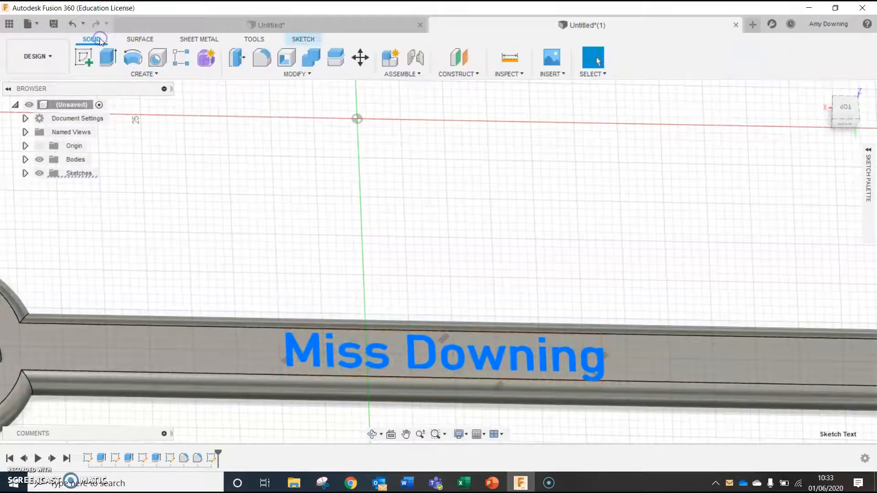
left_click(106, 61)
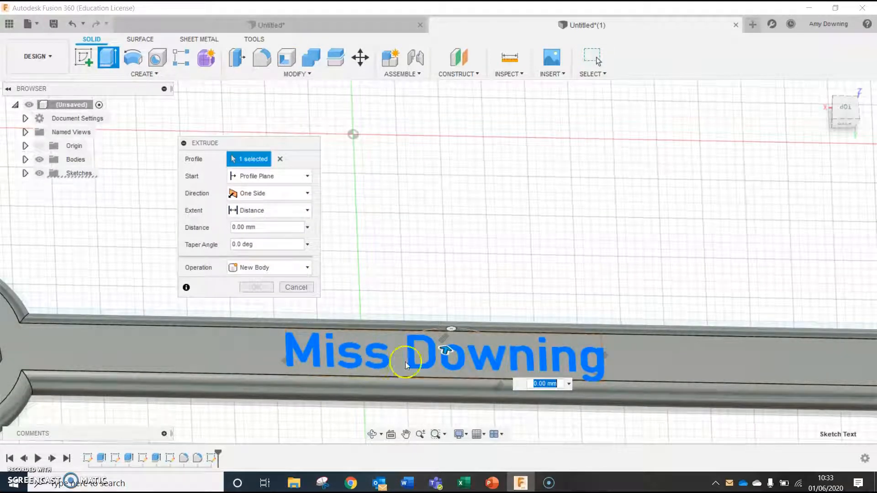
left_click_drag(448, 353, 463, 338)
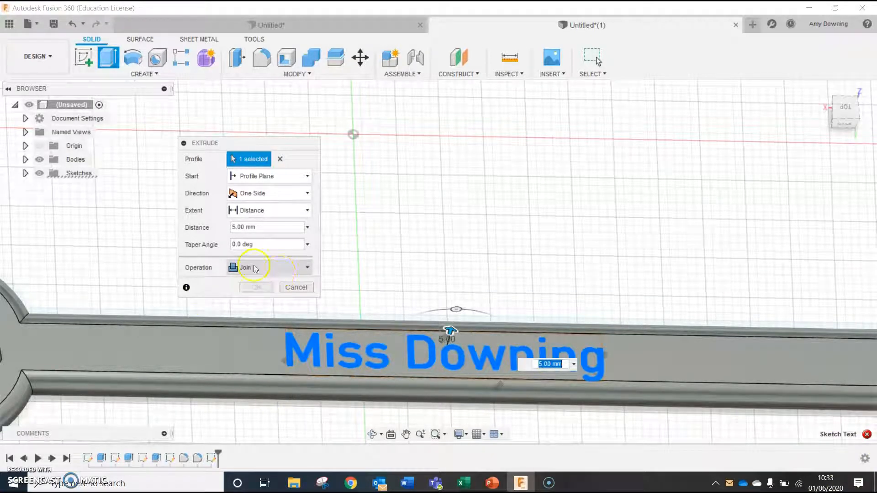
left_click(274, 276)
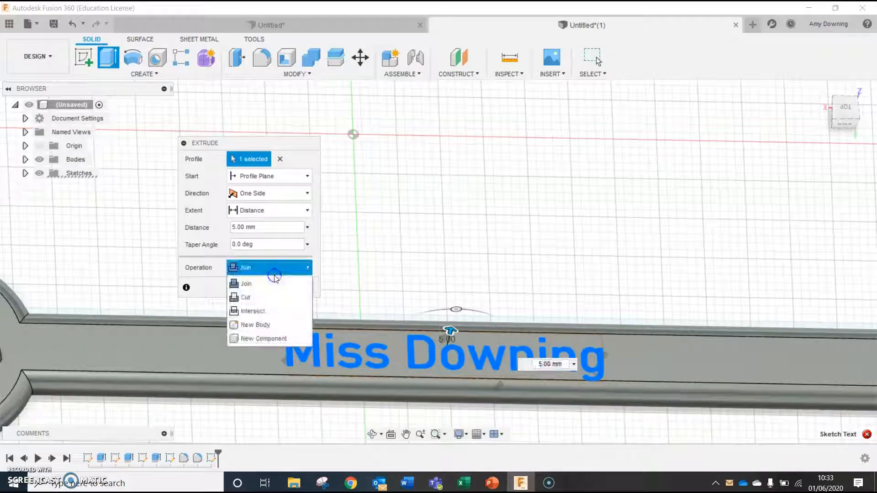
left_click(261, 328)
middle_click_drag(515, 274, 505, 224, "shift")
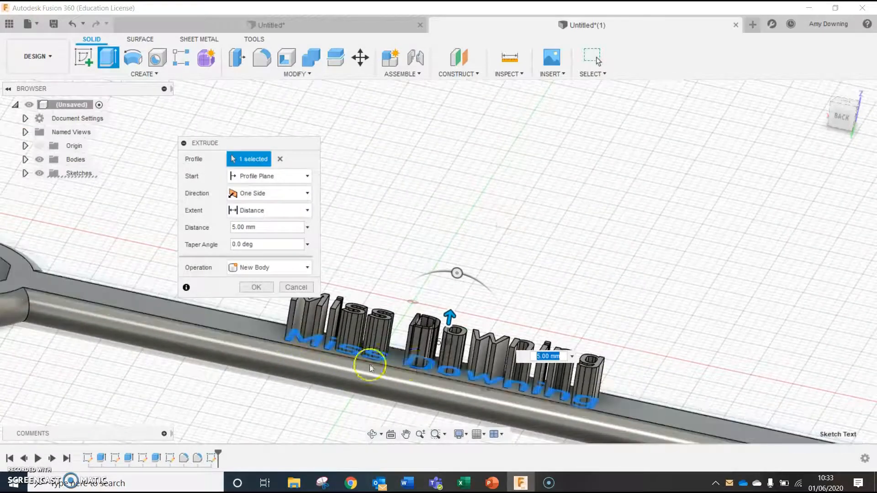
- Try to recess the name text 1 mm into the handle with the Cut and Intersect operations
left_click_drag(446, 337, 430, 363)
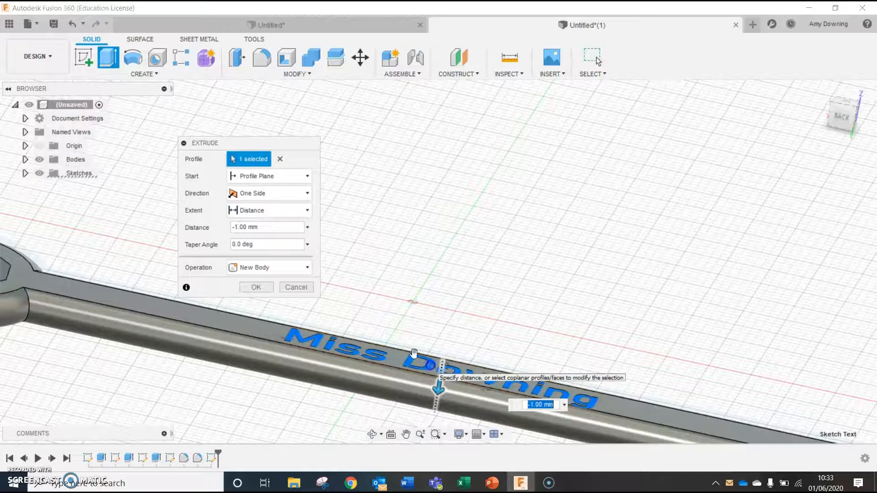
left_click(275, 267)
left_click(275, 296)
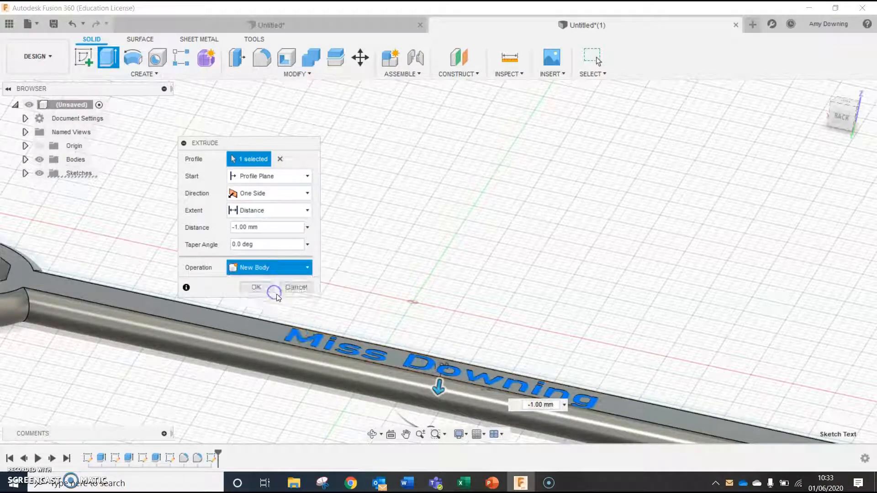
left_click(249, 269)
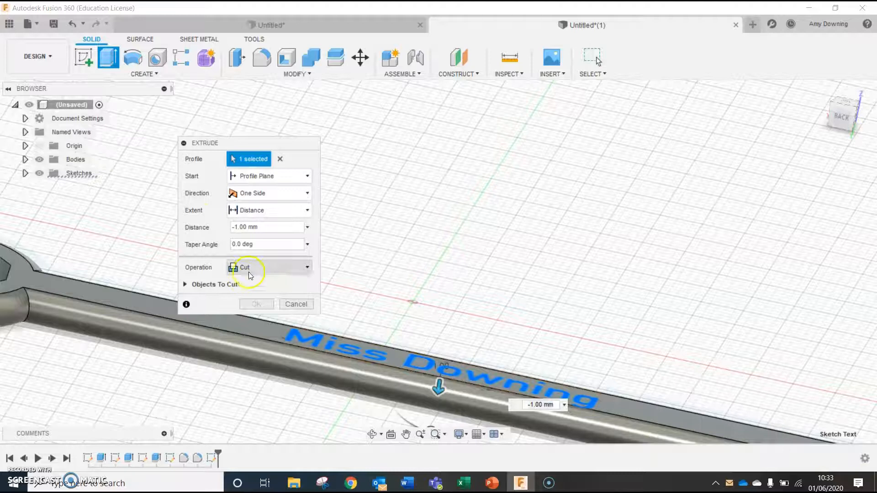
left_click(254, 311)
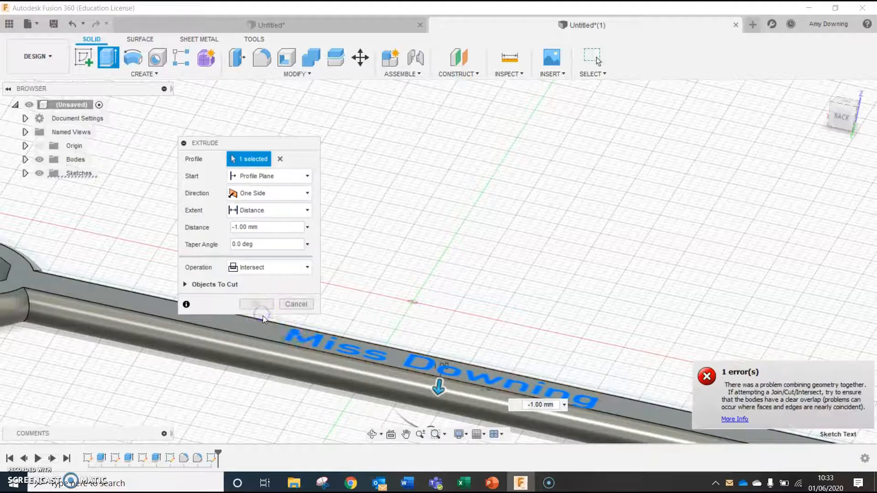
- Extrude the name text 0.3 mm upward from the handle as a New Body
left_click(267, 270)
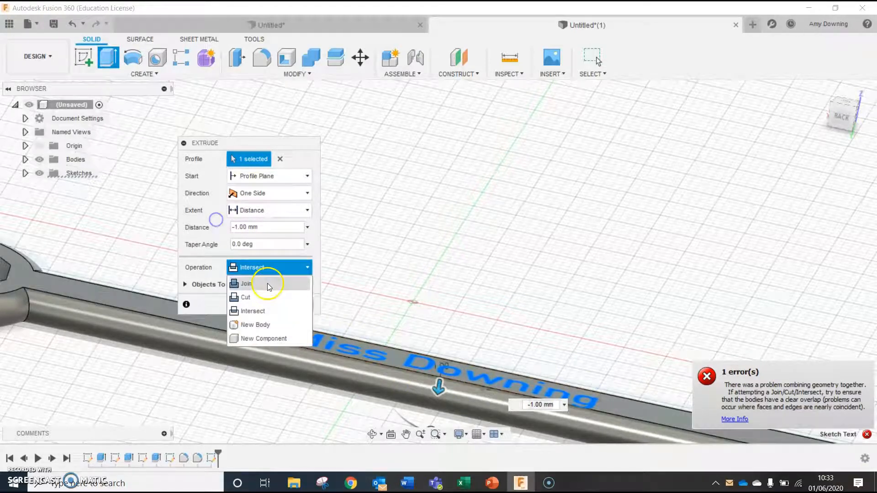
left_click(264, 324)
left_click_drag(438, 386, 444, 351)
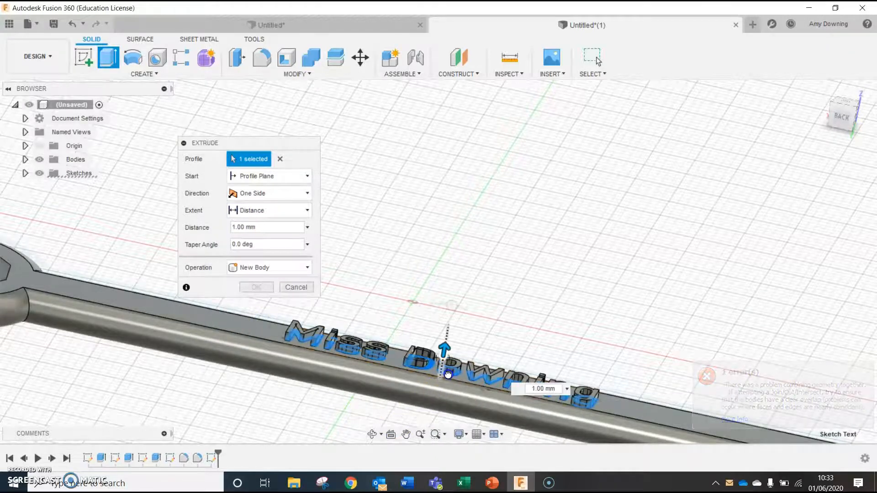
left_click(262, 226)
type("0.3")
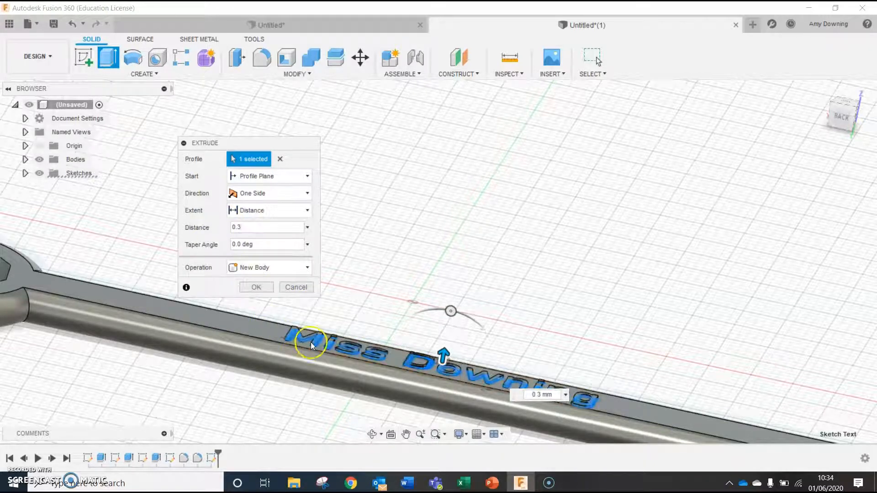
left_click(258, 288)
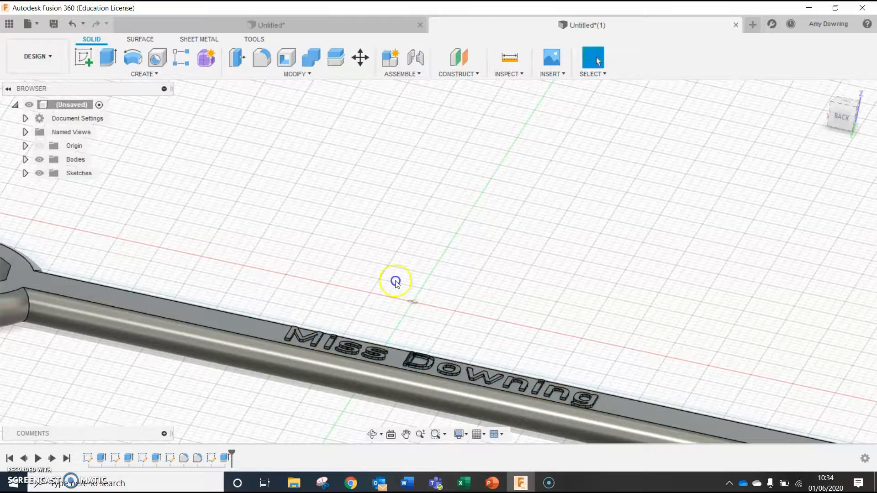
- Save the design as Spanner in the Design&Technology folder of Admin Project
middle_click_drag(433, 288, 432, 261, "shift")
scroll(428, 268, "down", 3)
middle_click_drag(483, 274, 457, 336, "shift")
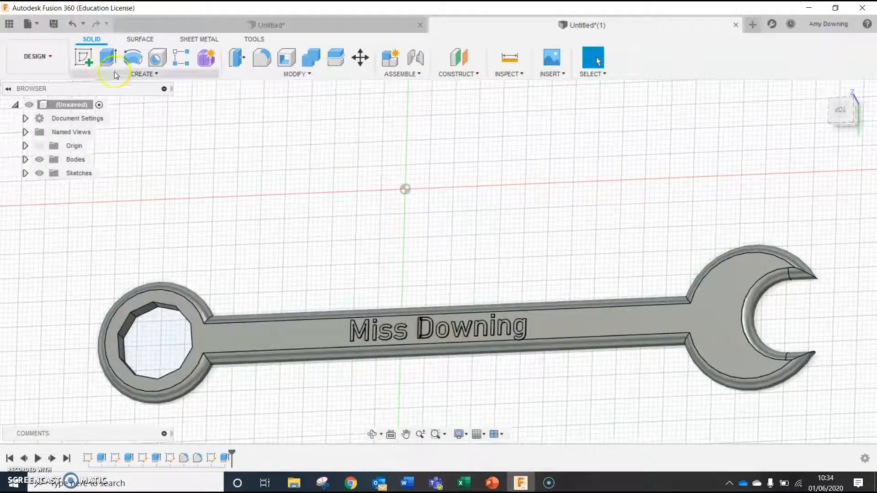
left_click(53, 24)
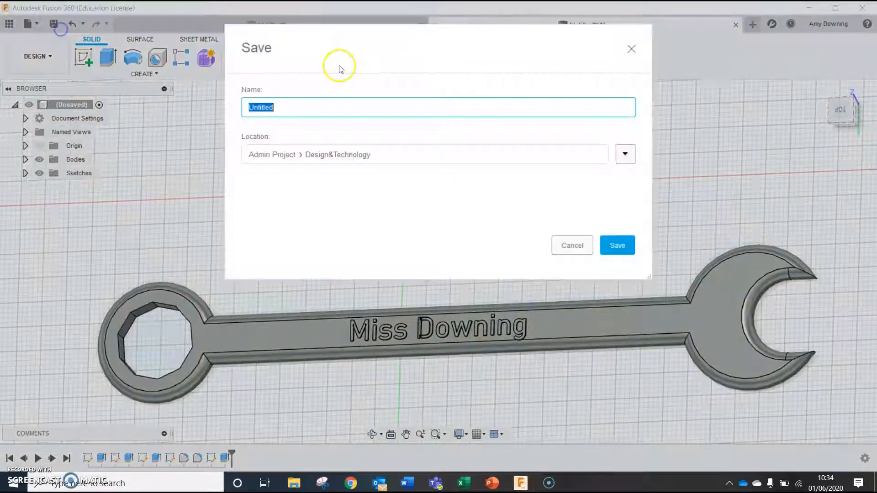
type("Spane")
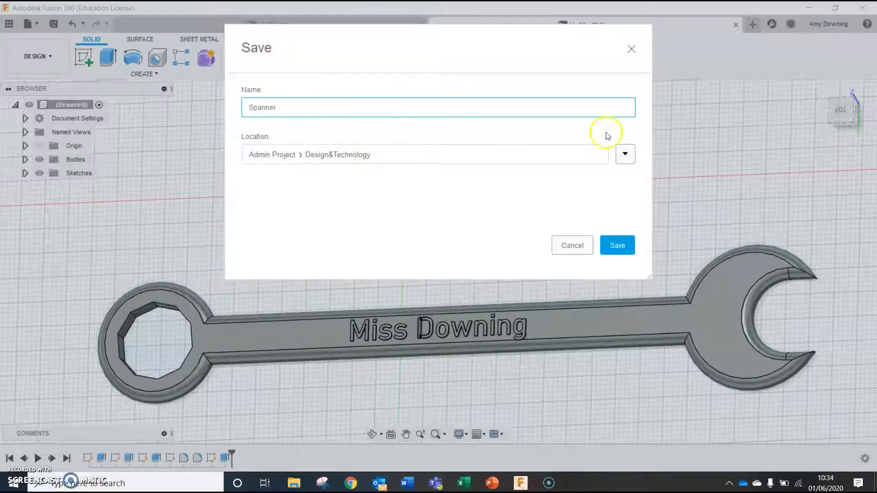
left_click(615, 246)
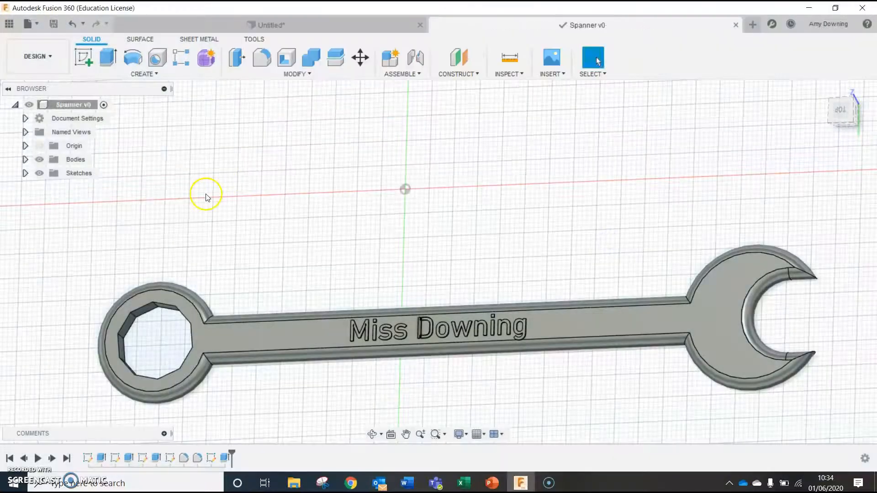